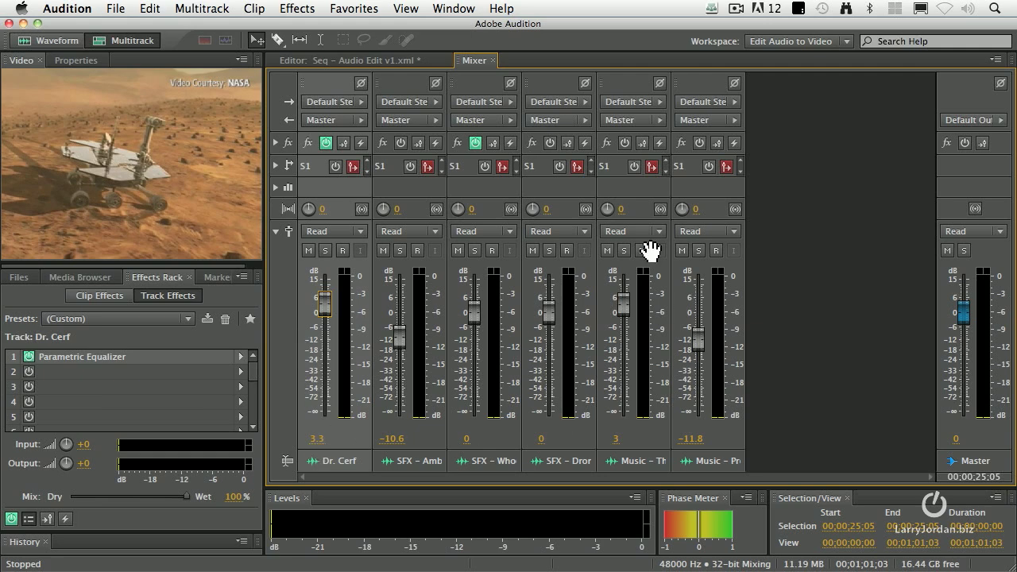
# Add a new stereo bus track (Bus A) to the Mixer
pyautogui.click(199, 8)
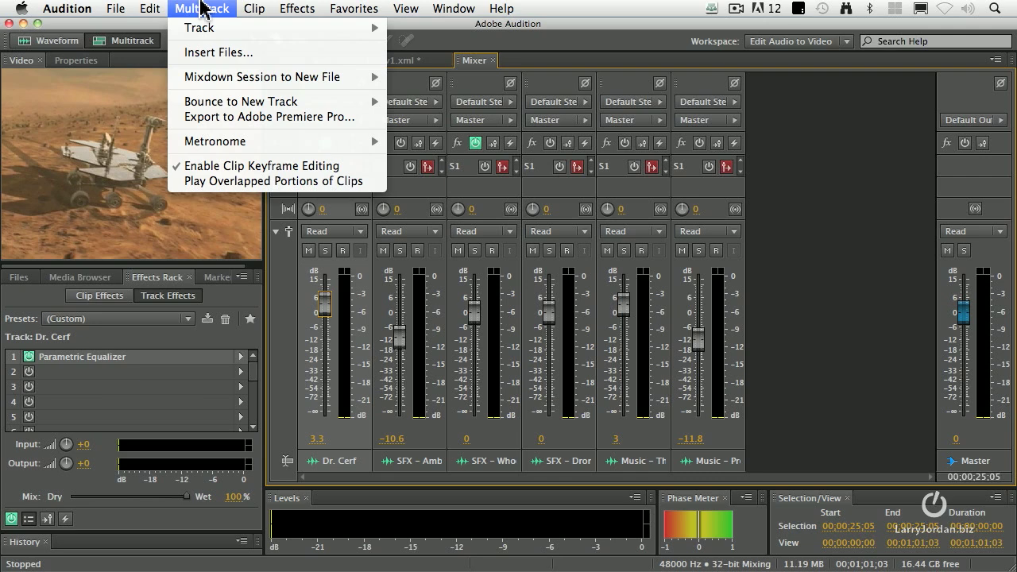
pyautogui.moveTo(211, 28)
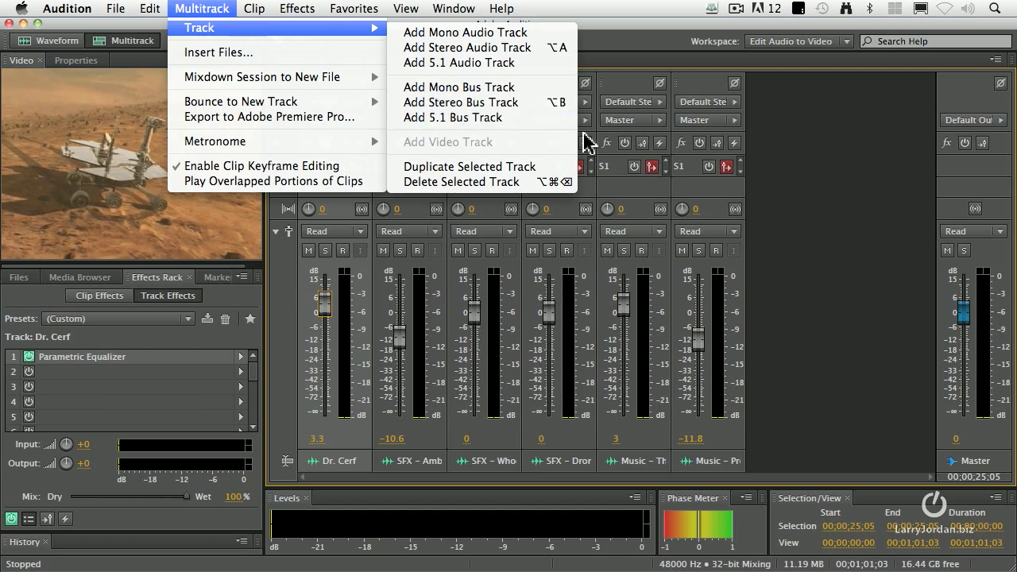
pyautogui.click(534, 111)
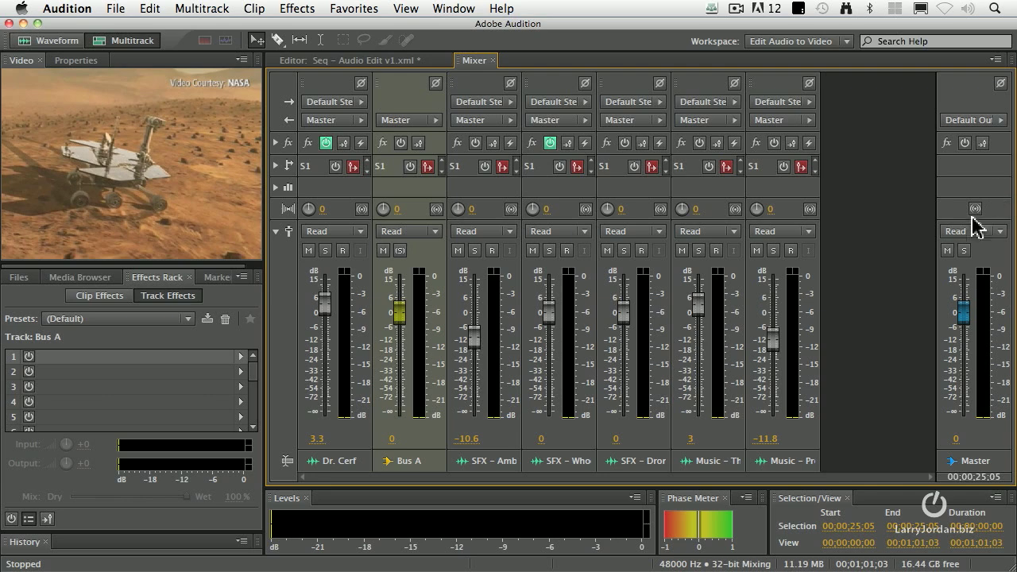
# Rename Bus A to 'Stem – Dialog' and move its strip after the music tracks
pyautogui.click(413, 464)
pyautogui.write('Stem =')
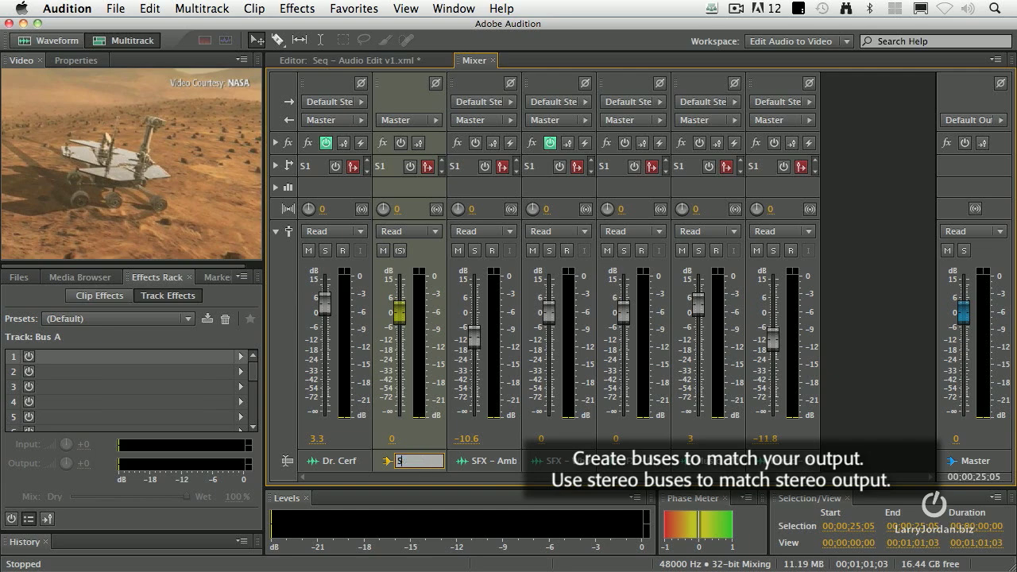
pyautogui.press('BackSpace')
pyautogui.press('BackSpace')
pyautogui.write('– Dialog')
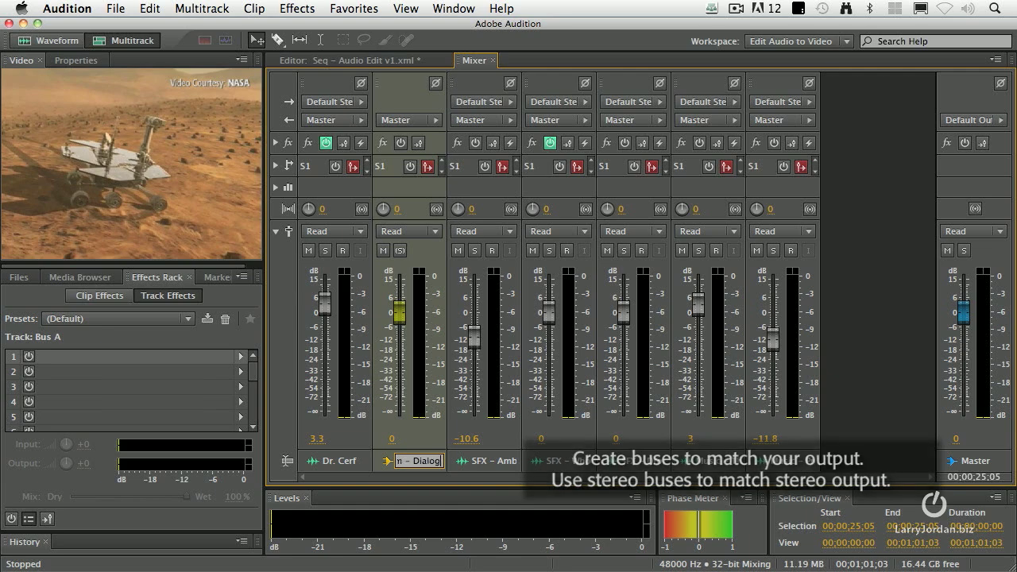
pyautogui.press('Return')
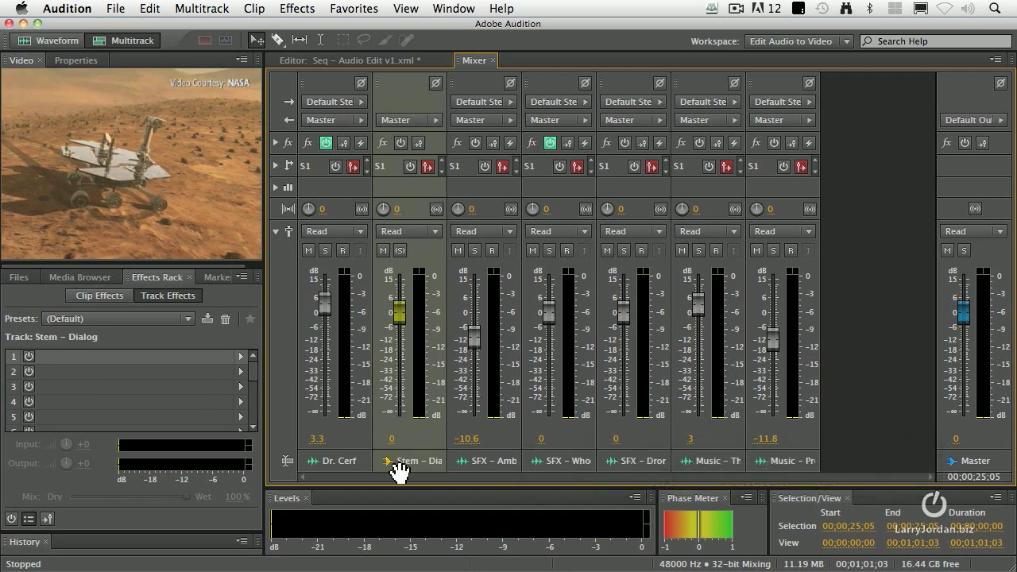
pyautogui.moveTo(389, 464); pyautogui.dragTo(795, 473)
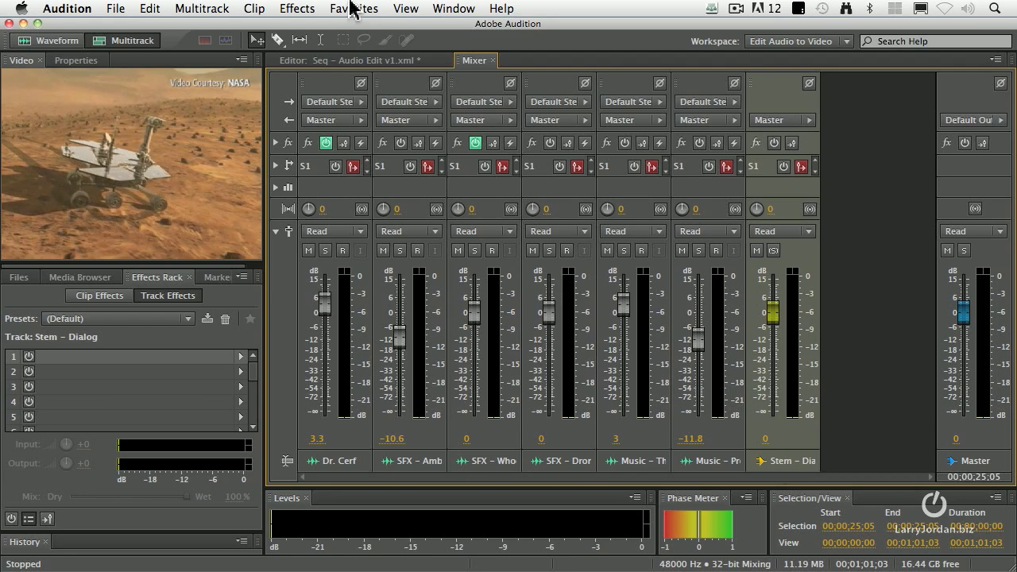
# Add a stereo bus named 'Stem – EFX' and widen the Mixer by shrinking the left panel
pyautogui.click(212, 9)
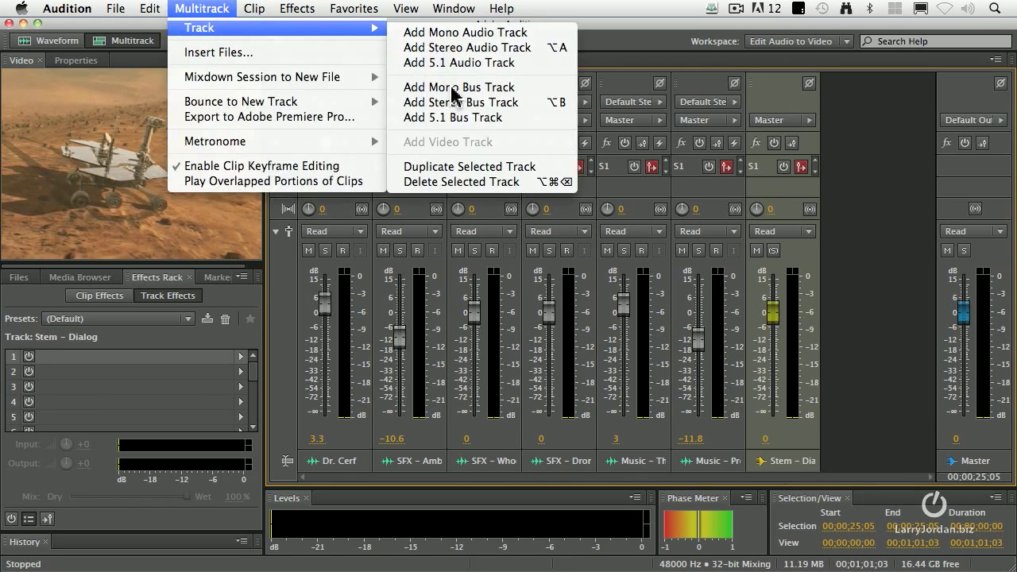
pyautogui.click(460, 102)
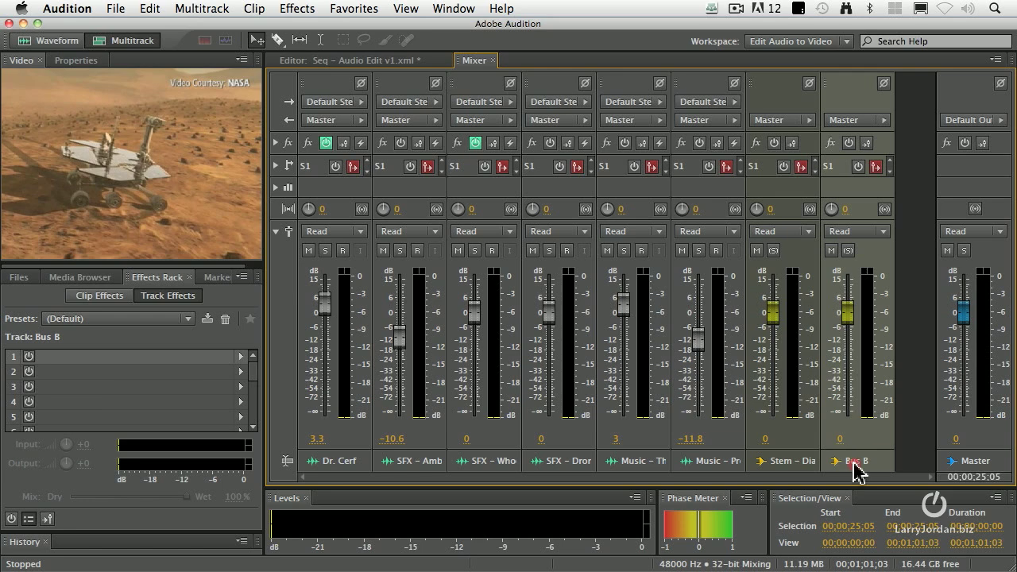
pyautogui.doubleClick(842, 460)
pyautogui.write('Stem - ')
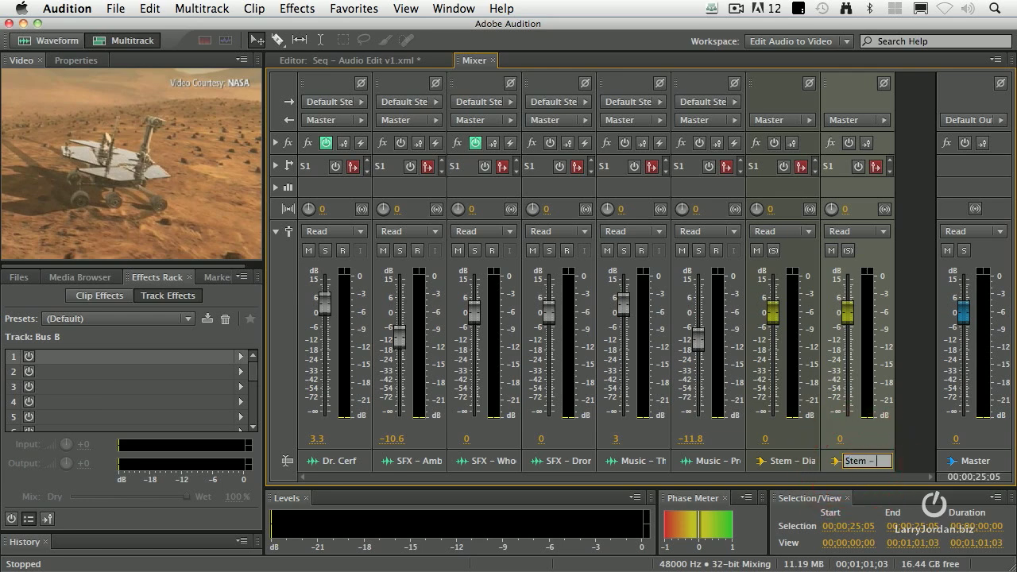
pyautogui.write('EFX')
pyautogui.press('Return')
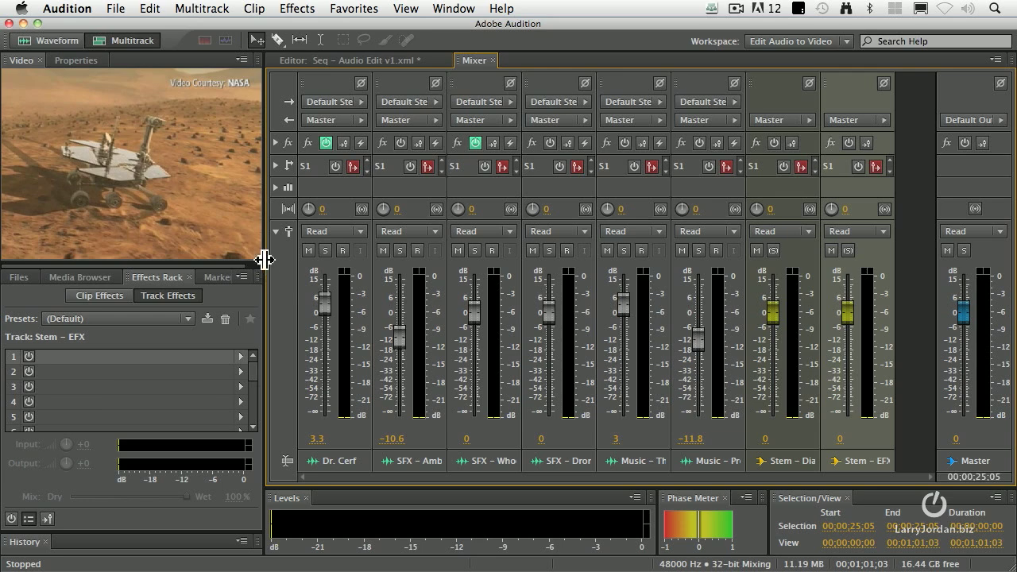
pyautogui.moveTo(263, 256); pyautogui.dragTo(209, 252)
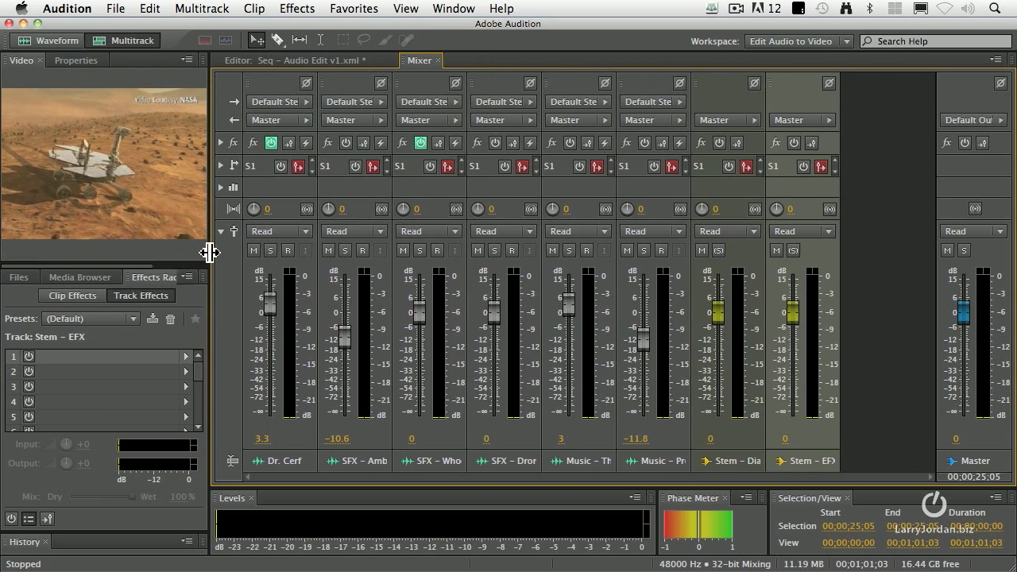
# Add Bus C as a stereo bus and rename it 'Stem – Music' after Stem – EFX
pyautogui.click(223, 10)
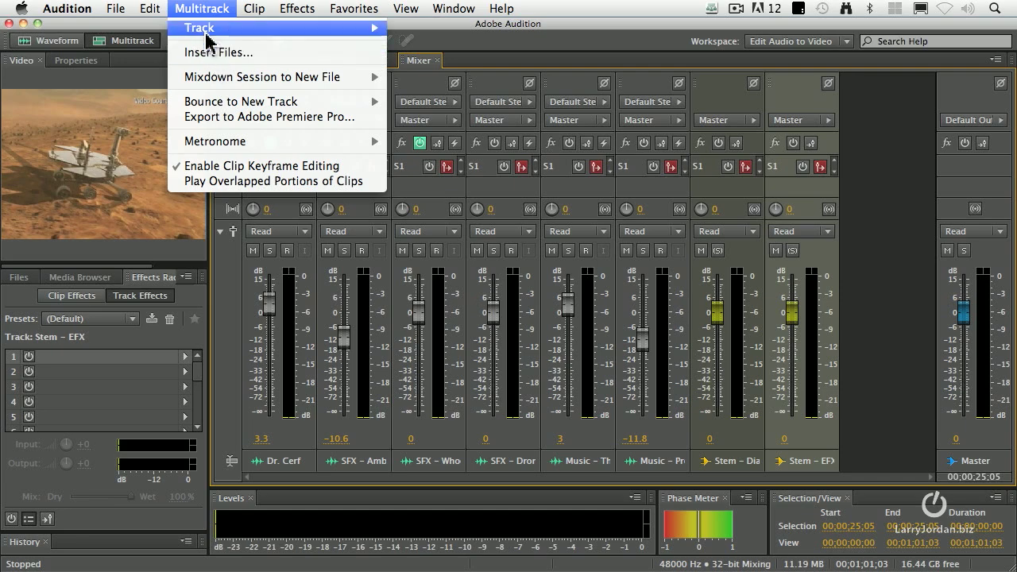
pyautogui.moveTo(208, 28)
pyautogui.click(471, 103)
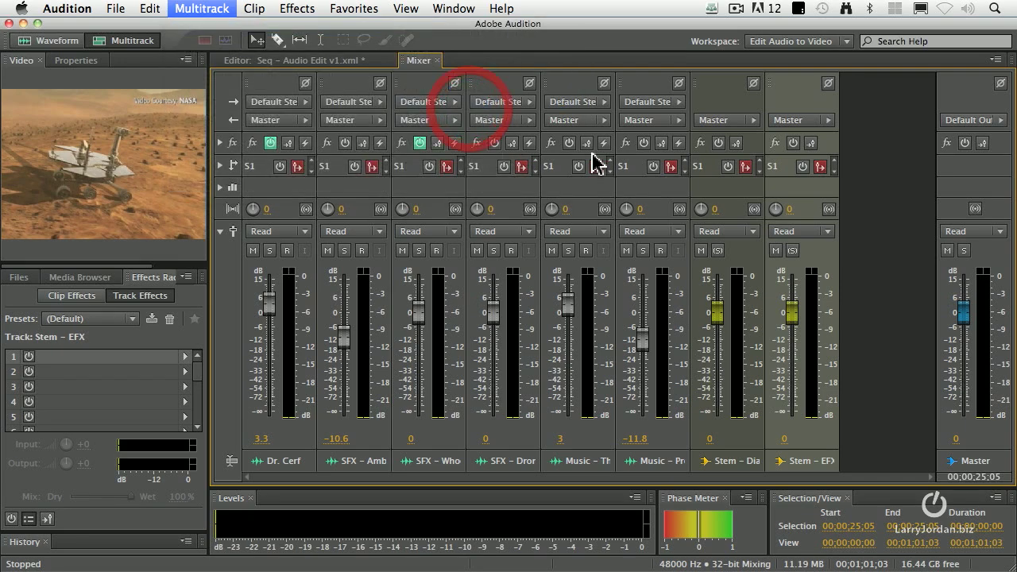
pyautogui.click(874, 462)
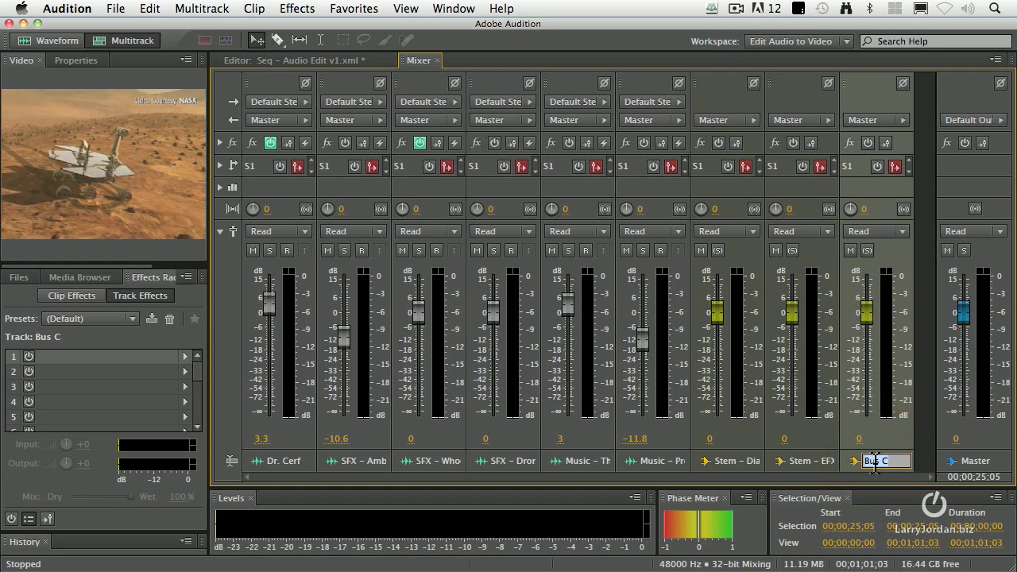
pyautogui.write('Stem - Music')
pyautogui.press('Return')
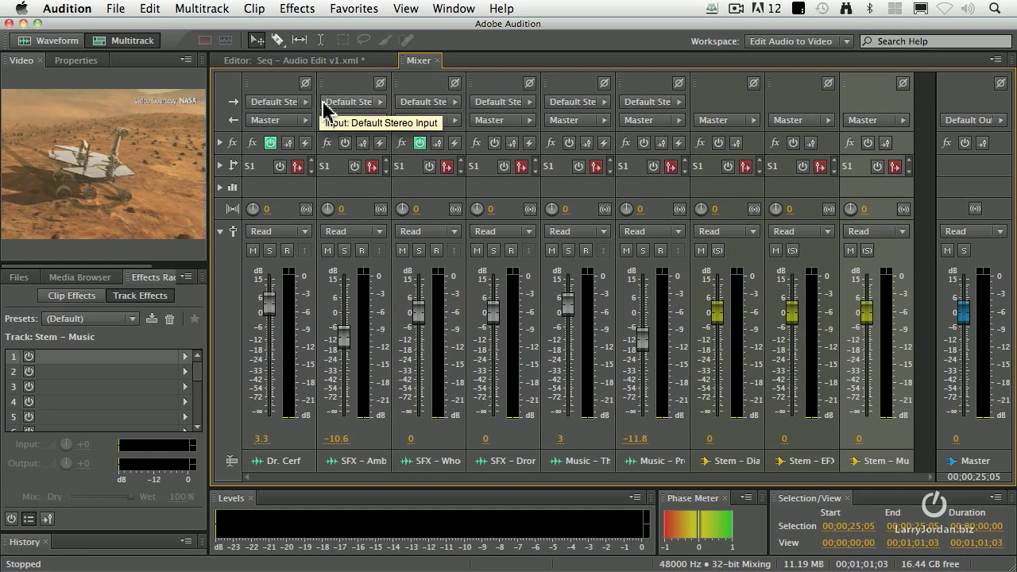
# Set the Dr. Cerf track's output to Bus > Stem – Dialog
pyautogui.click(271, 121)
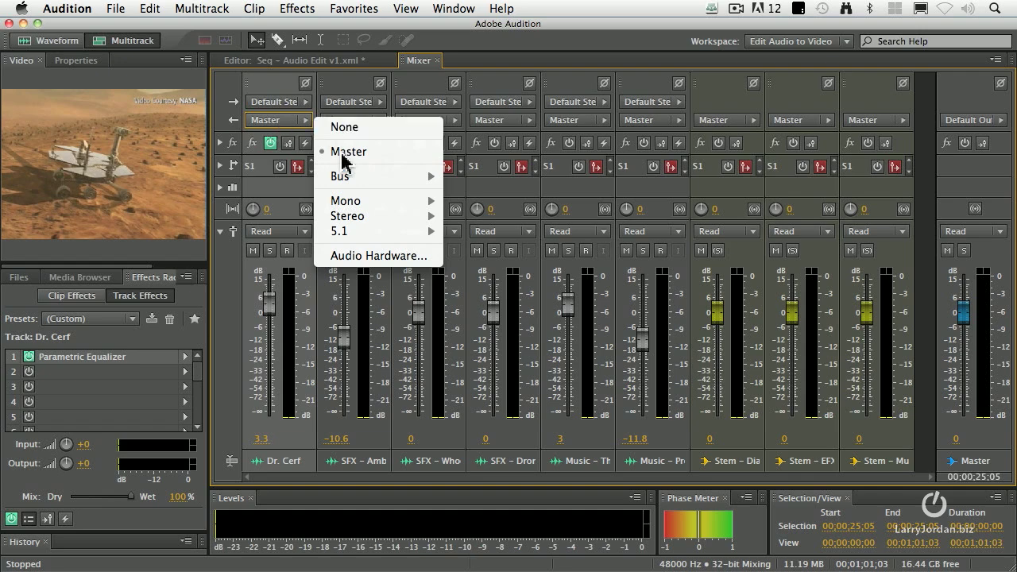
pyautogui.moveTo(355, 177)
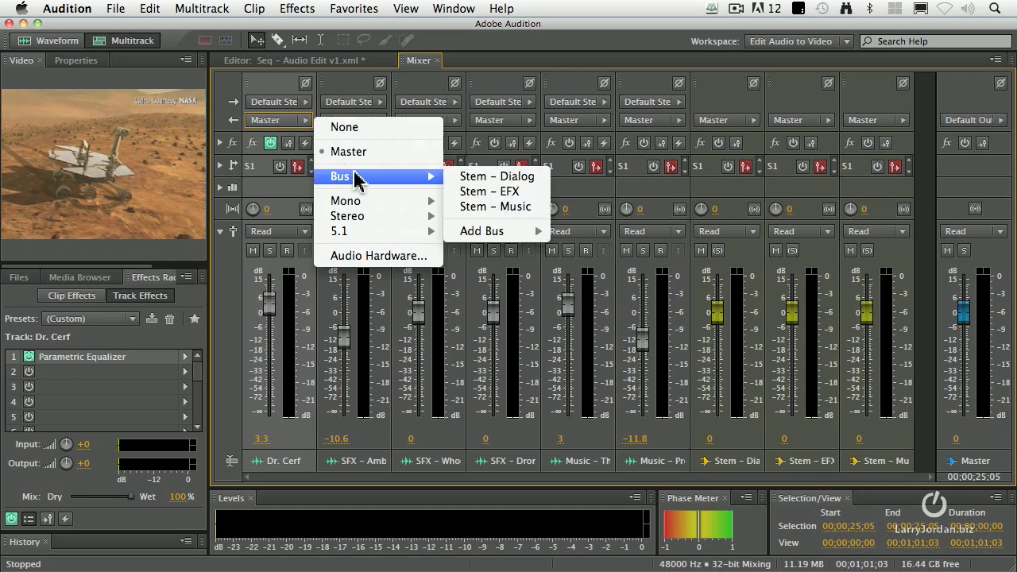
pyautogui.click(504, 178)
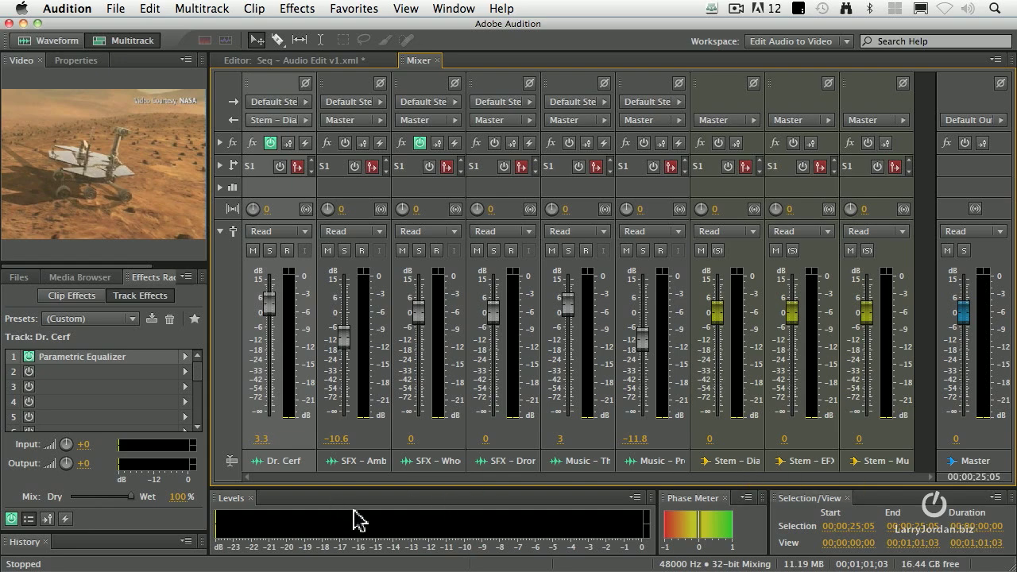
# Play back the mix twice to check dialog levels, then select the Stem – Dialog strip
pyautogui.press('space')
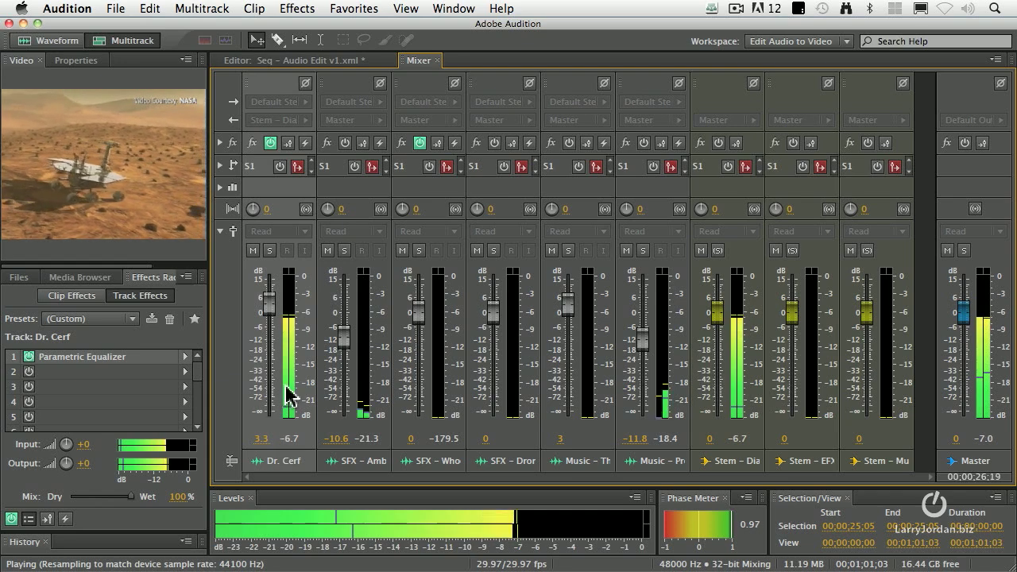
pyautogui.press('space')
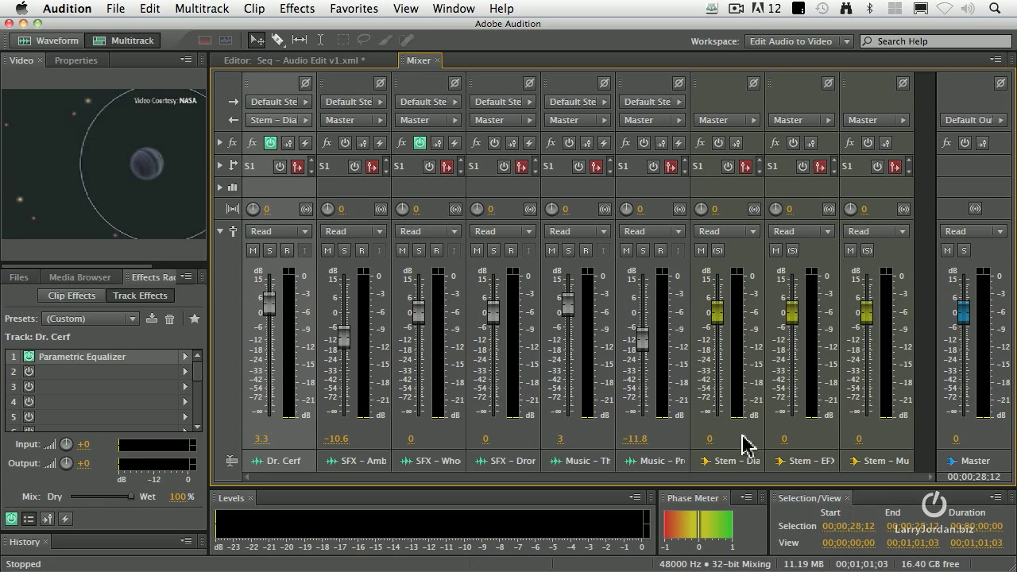
pyautogui.press('space')
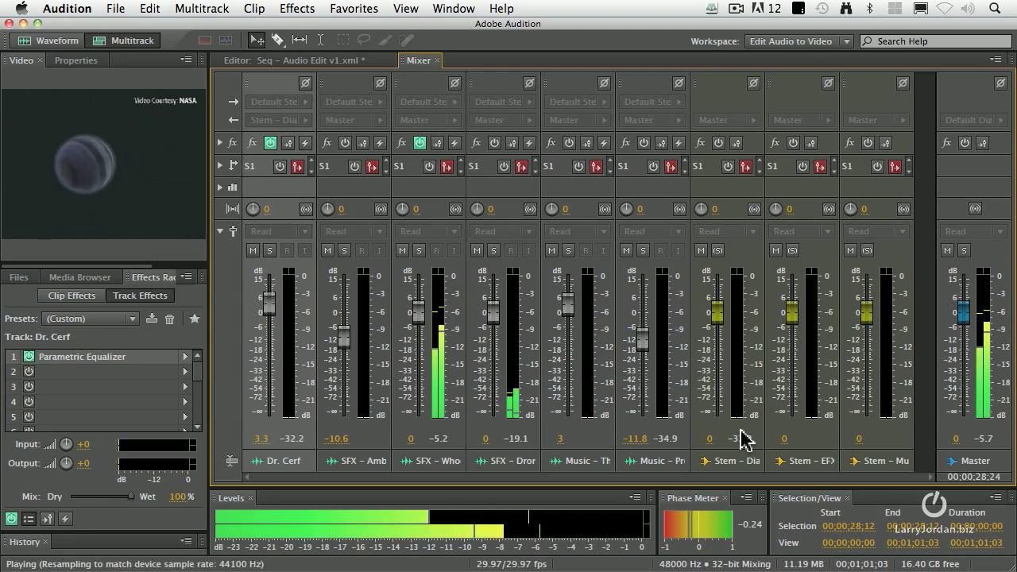
pyautogui.press('space')
pyautogui.click(735, 439)
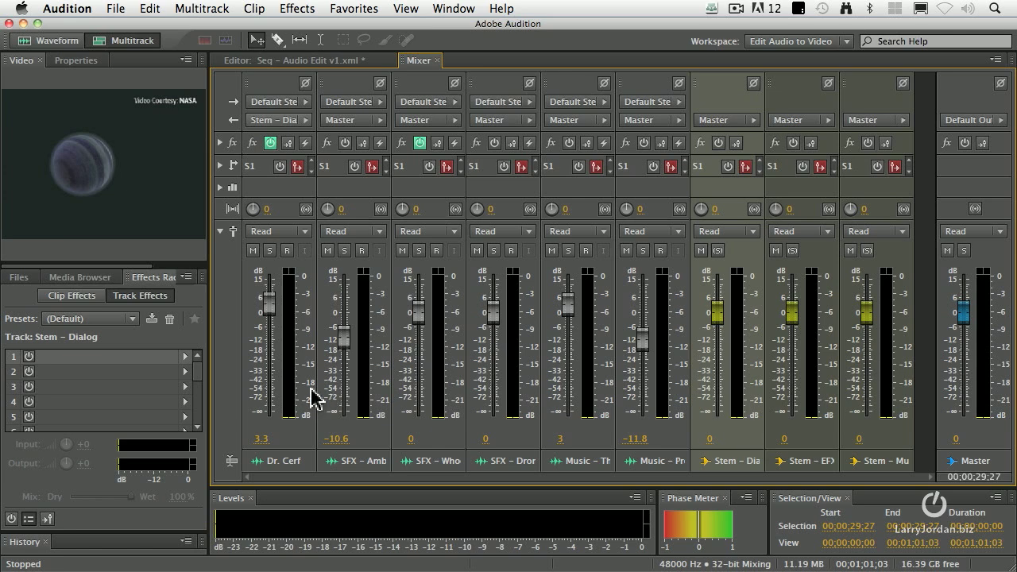
# Insert an Amplitude and Compression > Hard Limiter on the Stem – Dialog bus
pyautogui.click(187, 362)
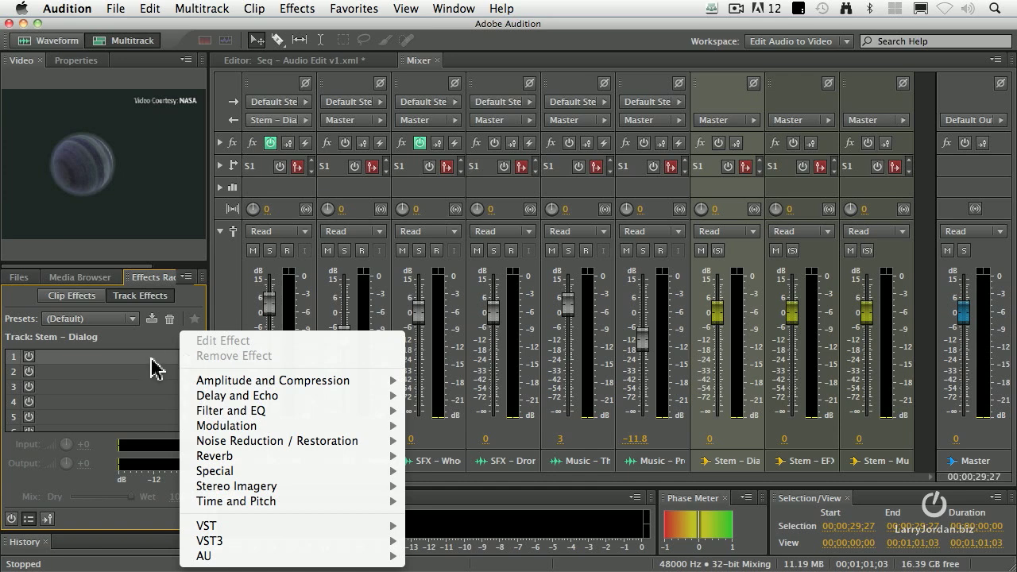
pyautogui.moveTo(262, 386)
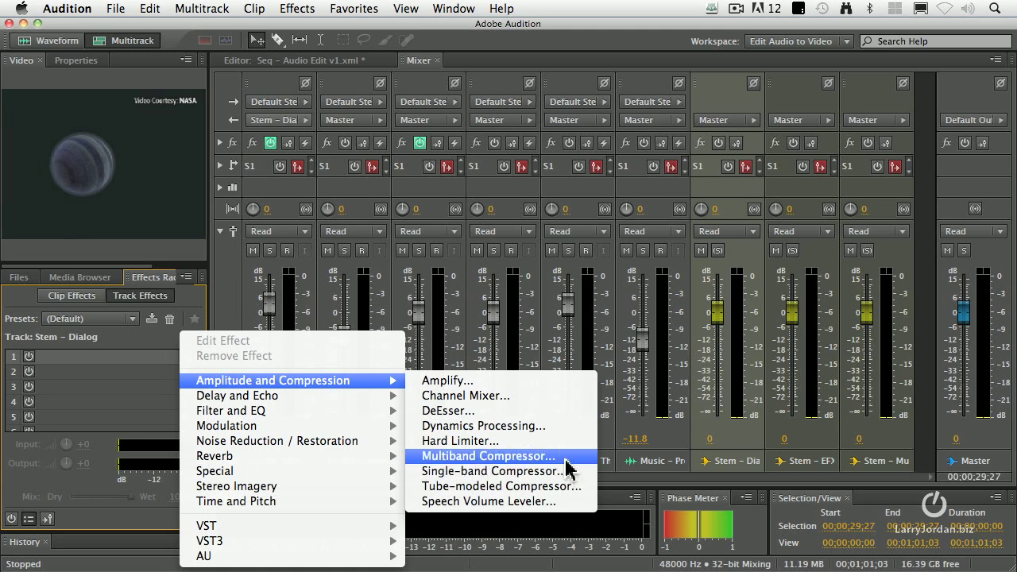
pyautogui.click(509, 442)
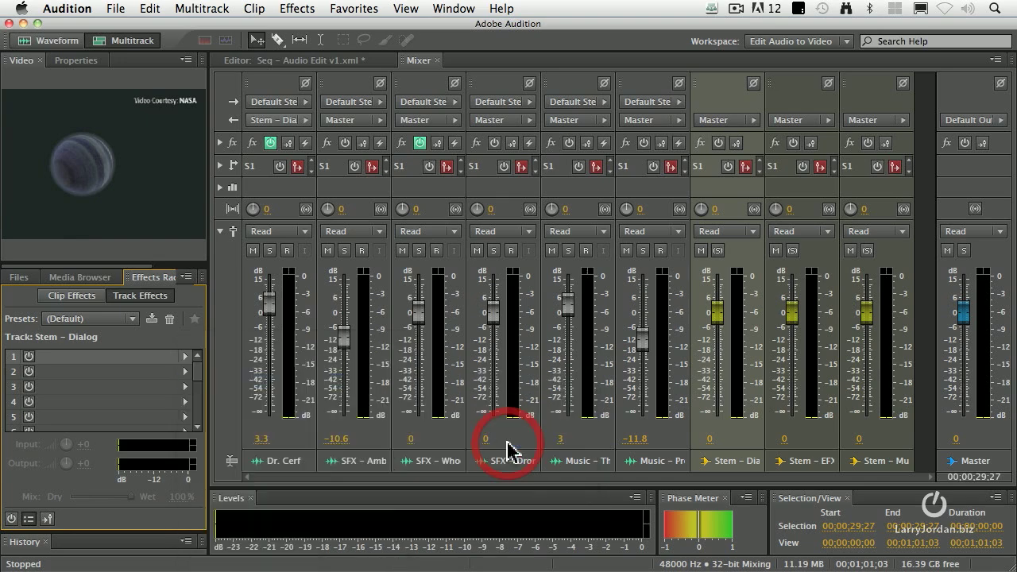
pyautogui.moveTo(448, 180); pyautogui.dragTo(392, 180)
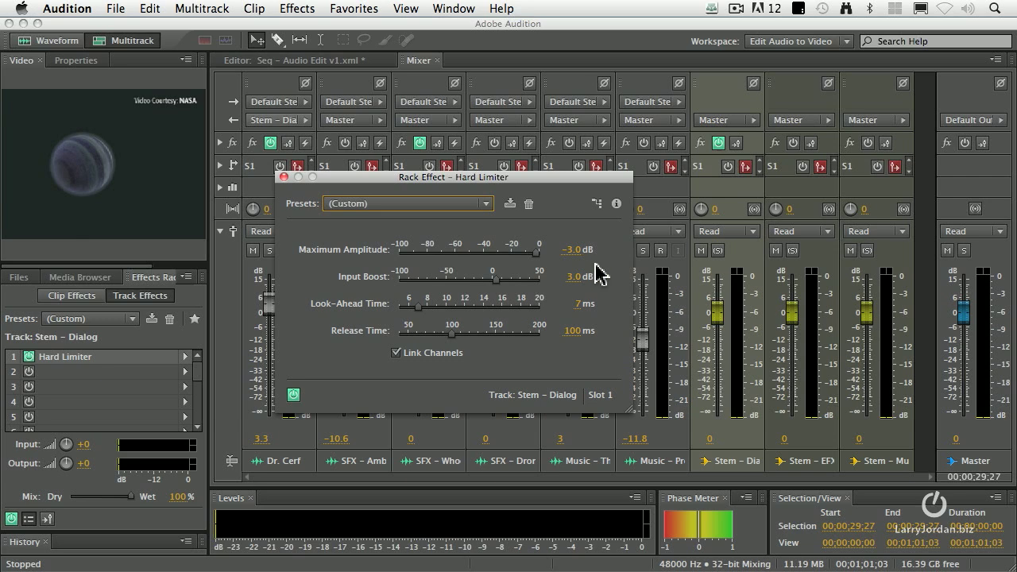
# Set the Hard Limiter's Input Boost to 5 dB and close its settings
pyautogui.click(572, 279)
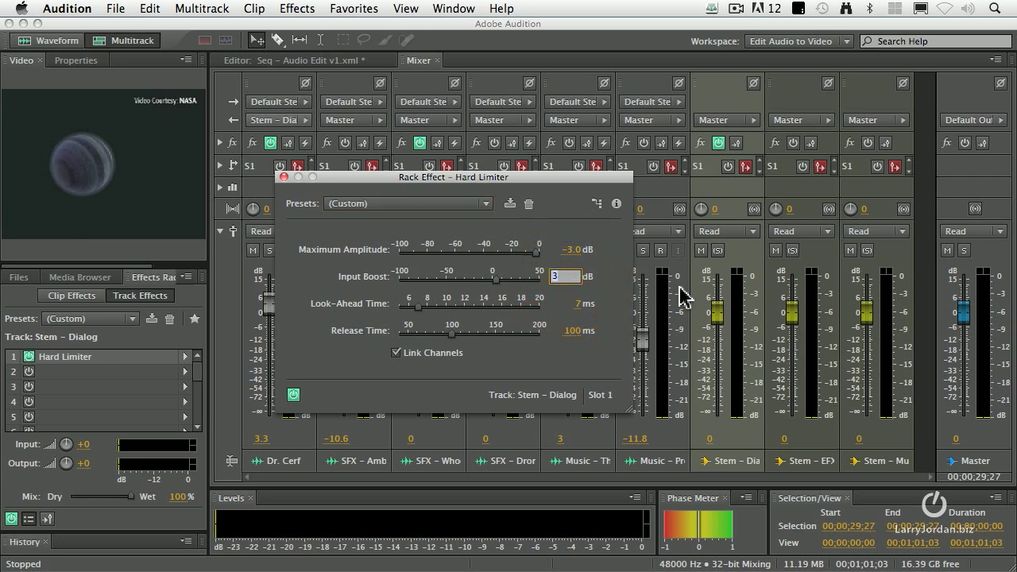
pyautogui.write('5')
pyautogui.press('Return')
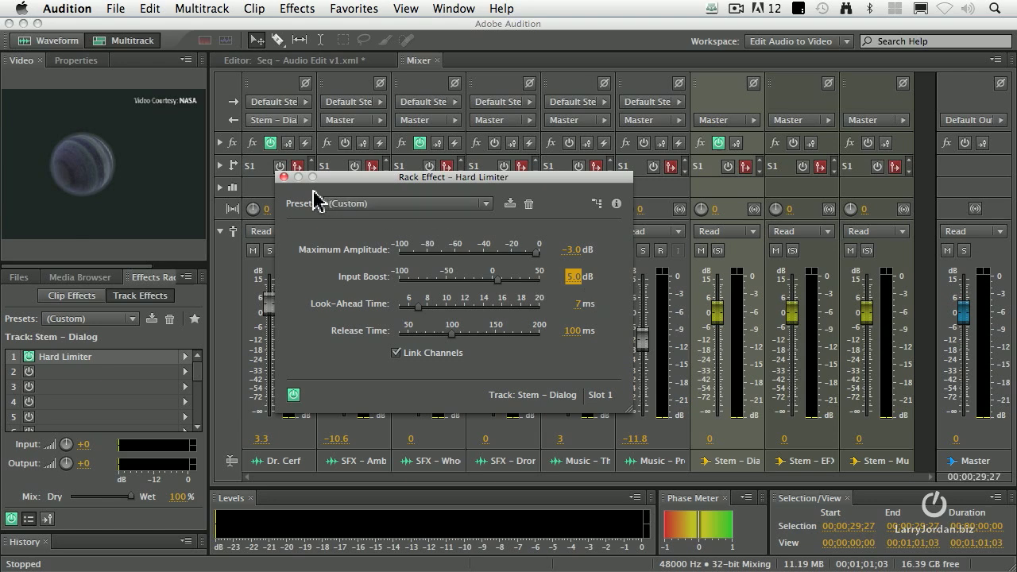
pyautogui.click(285, 178)
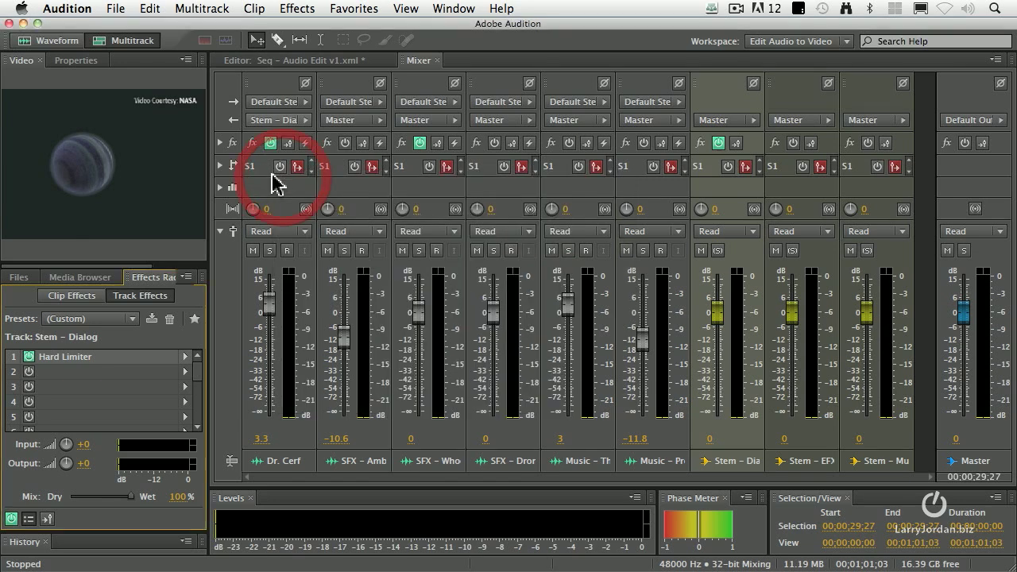
# Solo the Dr. Cerf track and play back the dialog
pyautogui.click(269, 250)
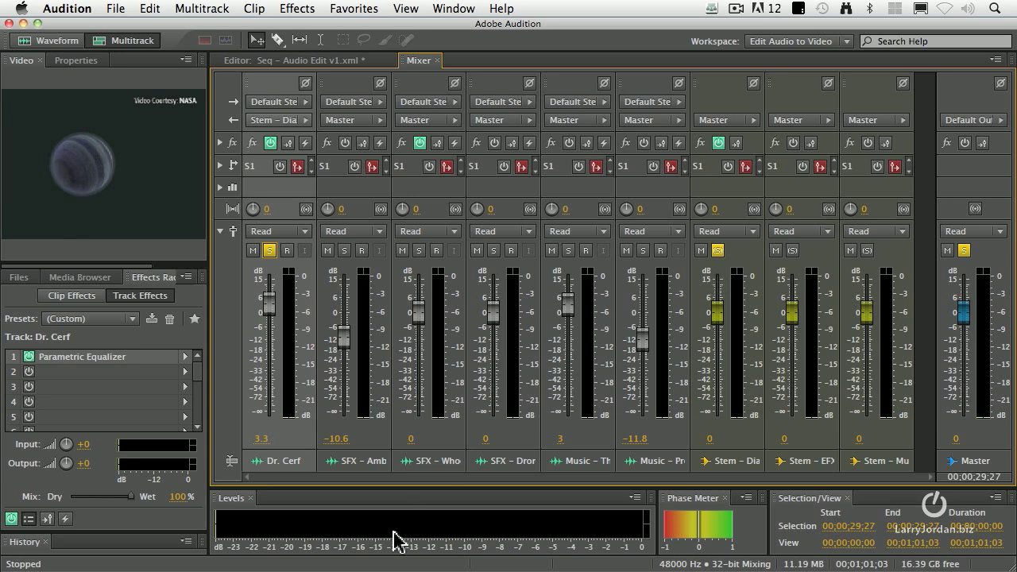
pyautogui.click(438, 524)
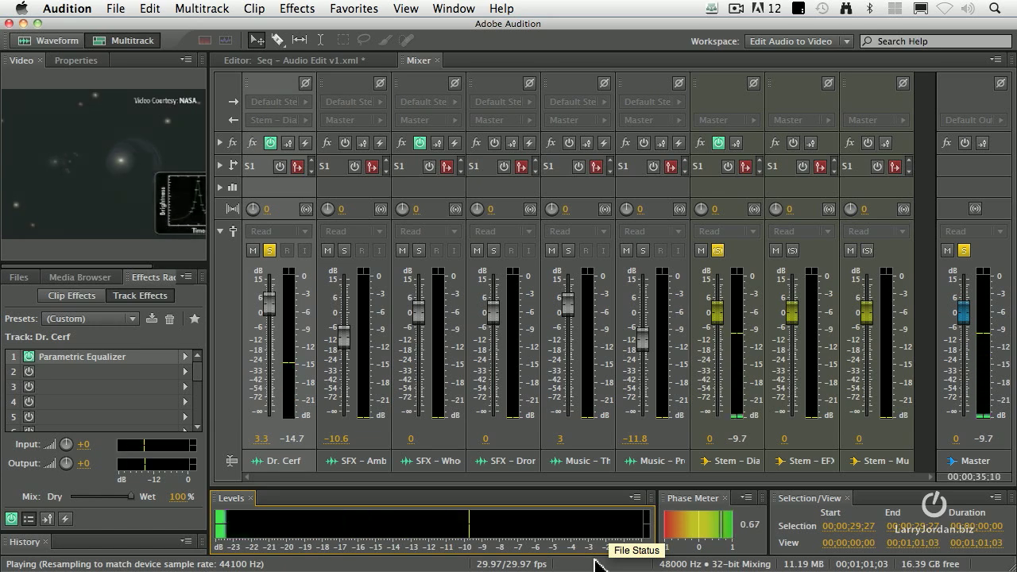
pyautogui.press('space')
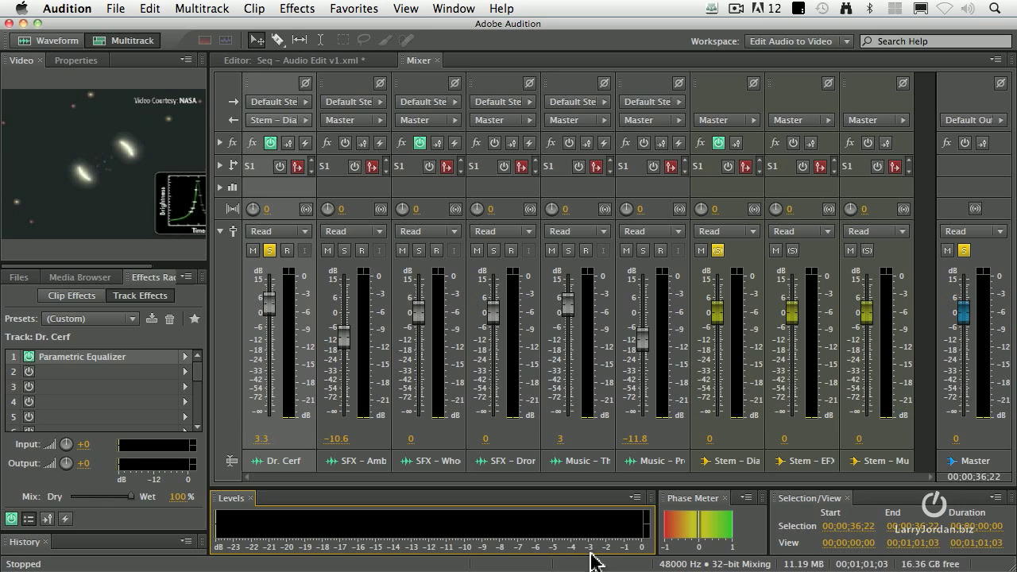
# Switch the Levels meter to a 48 dB range and play the dialog again
pyautogui.rightClick(474, 532)
pyautogui.click(481, 501)
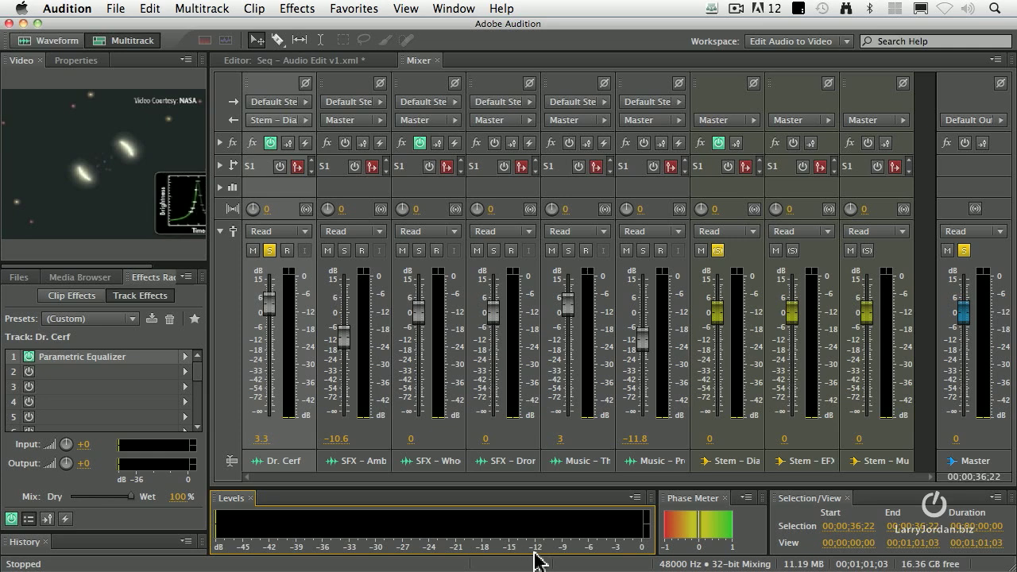
pyautogui.press('space')
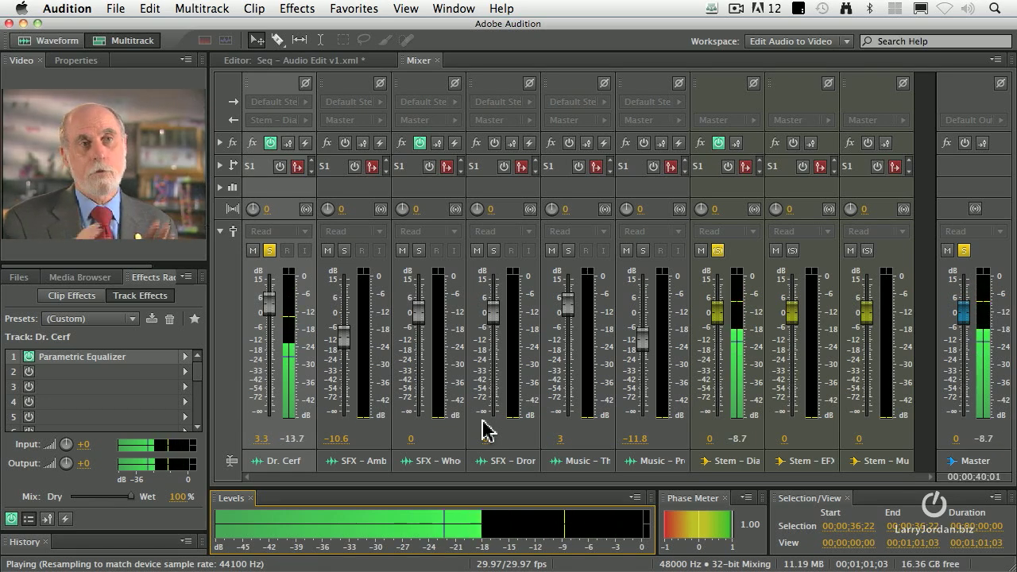
pyautogui.press('space')
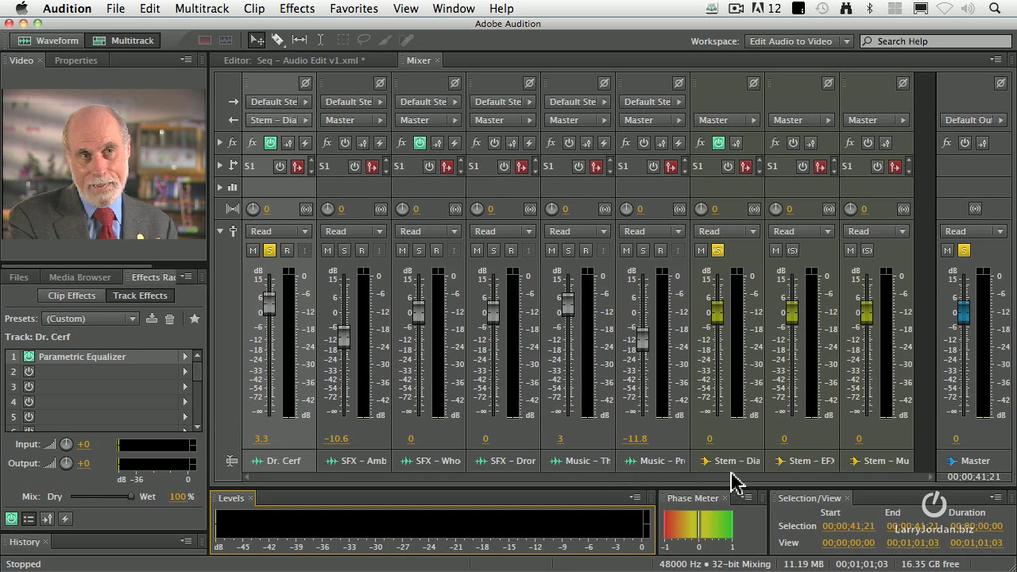
# Route SFX – Ambience, SFX – Whooshes and SFX – Drone outputs to the Stem – EFX bus
pyautogui.click(815, 447)
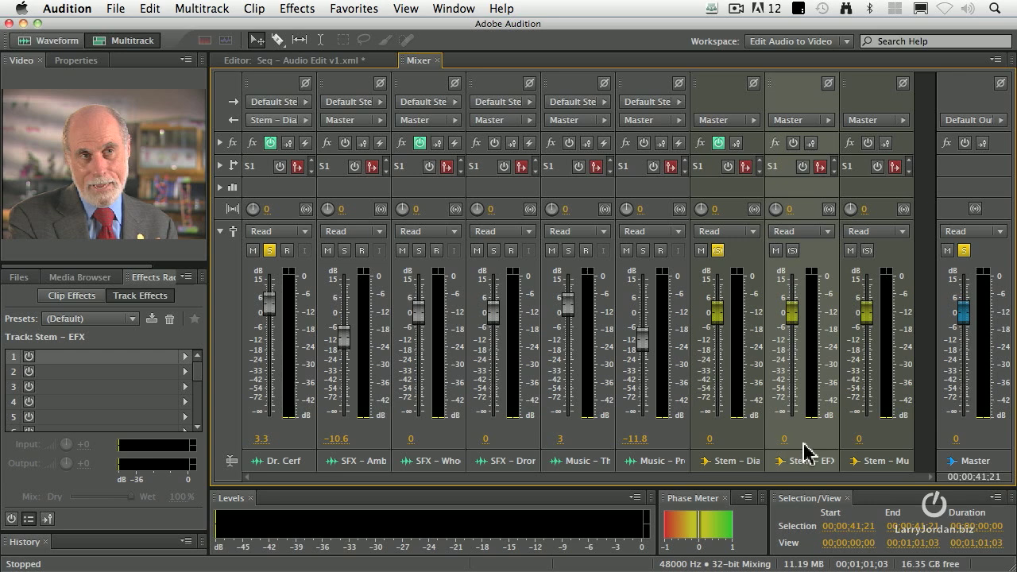
pyautogui.click(347, 121)
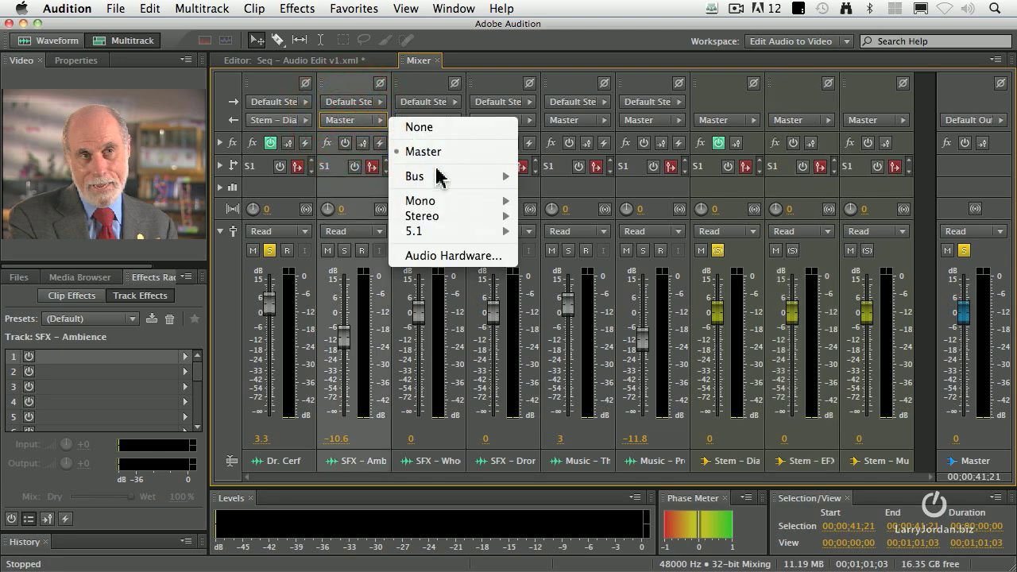
pyautogui.click(545, 193)
pyautogui.click(445, 121)
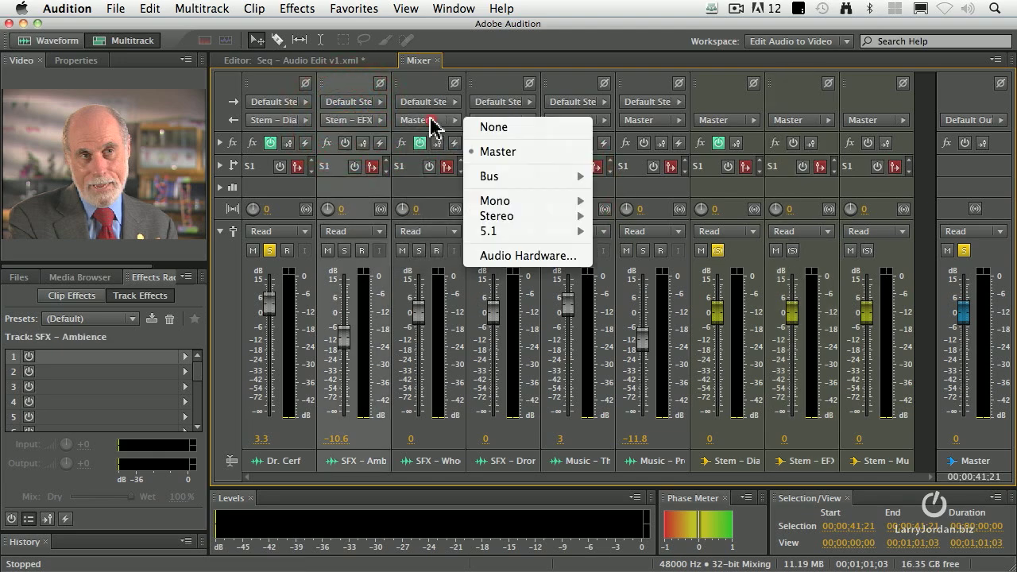
pyautogui.moveTo(560, 175)
pyautogui.click(640, 191)
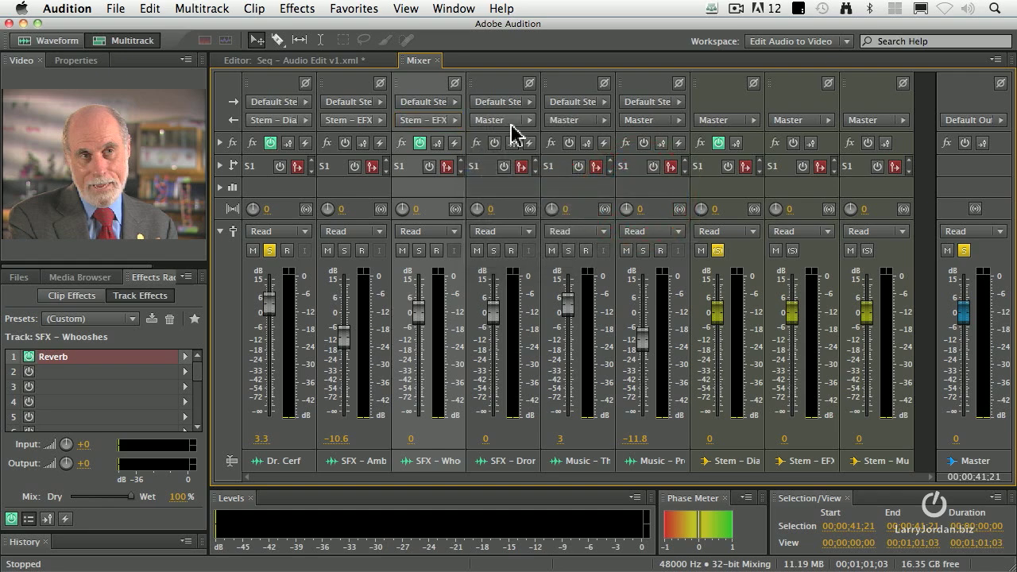
pyautogui.click(503, 121)
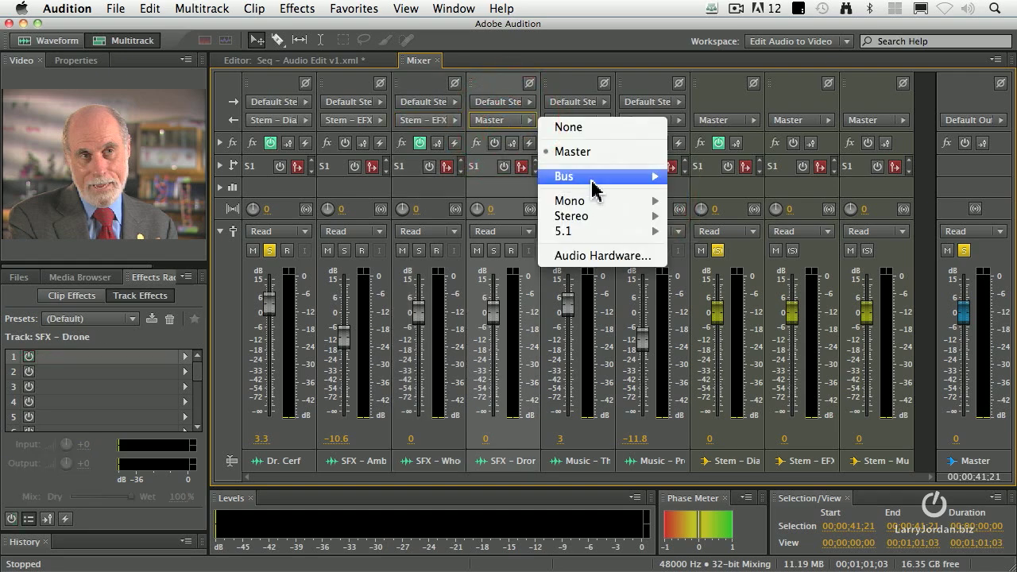
pyautogui.moveTo(595, 184)
pyautogui.click(703, 195)
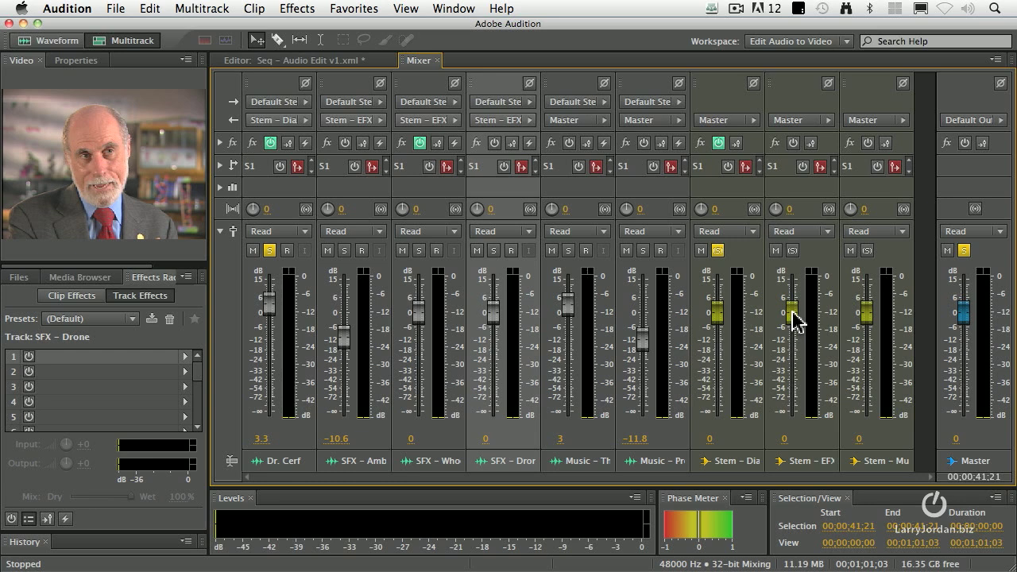
# Set the Stem – EFX bus volume to 0 dB
pyautogui.moveTo(792, 312); pyautogui.dragTo(794, 320)
pyautogui.click(783, 438)
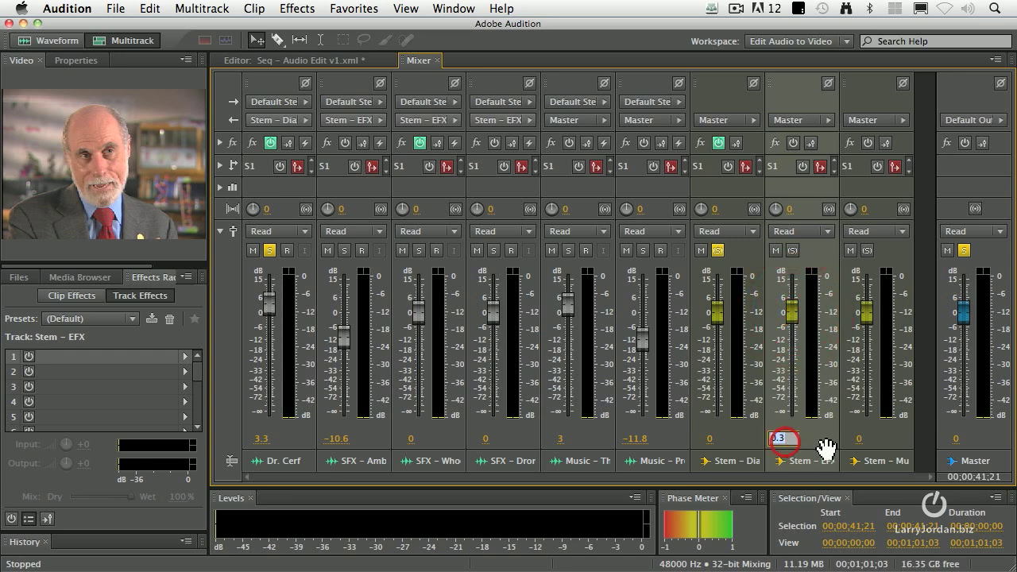
pyautogui.write('0')
pyautogui.press('Return')
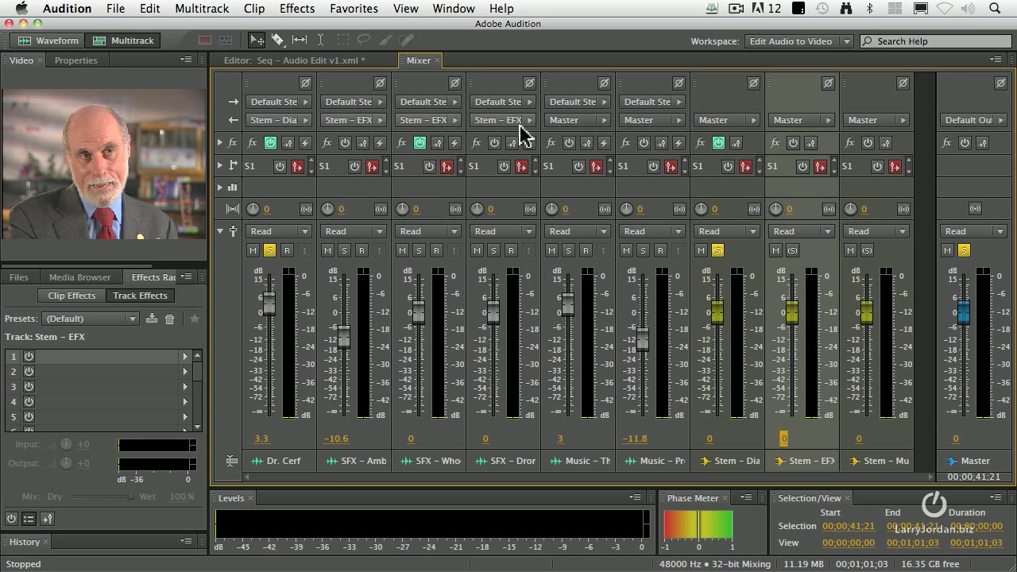
# Route Music – Theme and Music – Presence outputs to the Stem – Music bus
pyautogui.click(560, 122)
pyautogui.moveTo(654, 182)
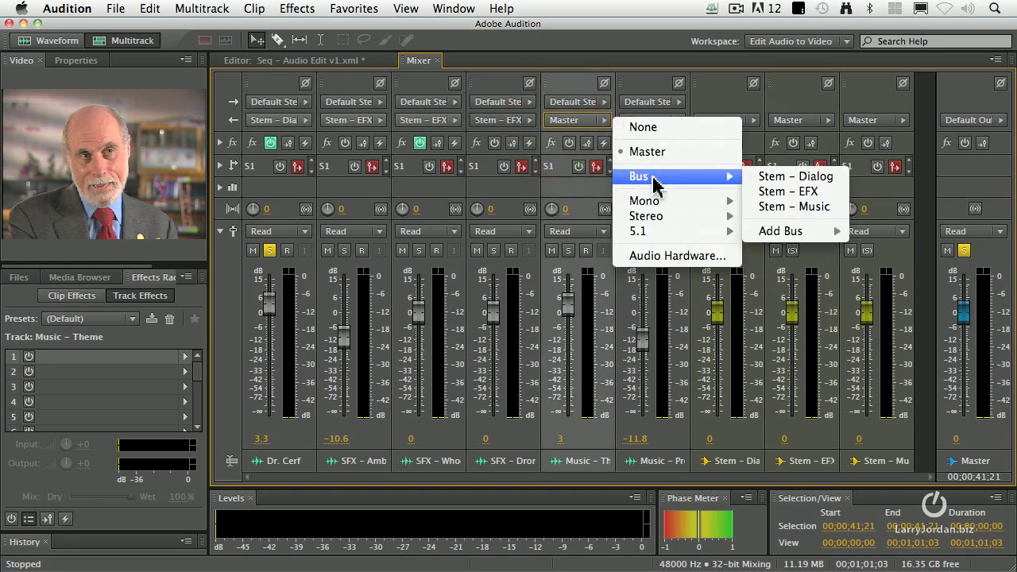
pyautogui.click(793, 206)
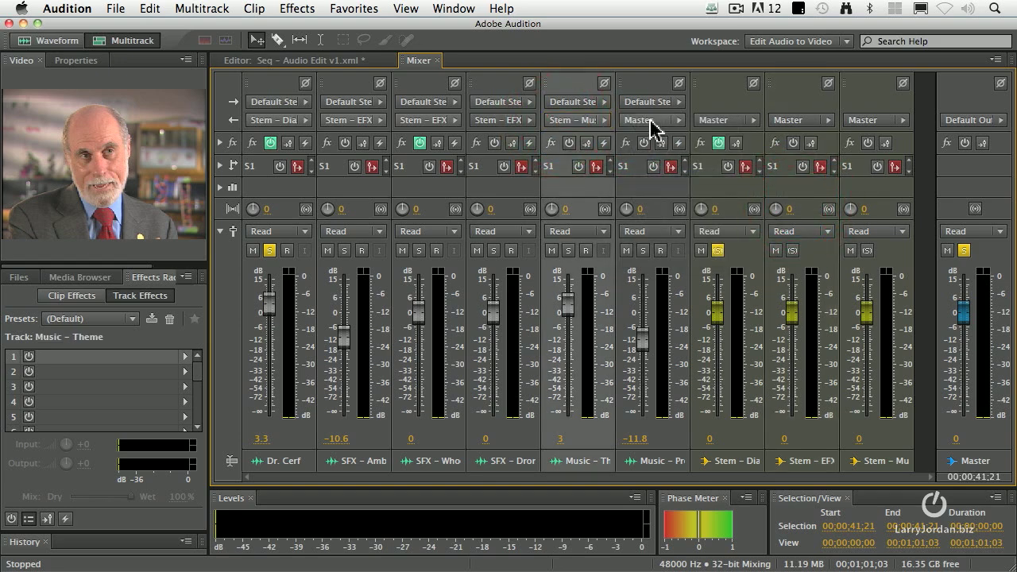
pyautogui.click(649, 122)
pyautogui.moveTo(774, 179)
pyautogui.click(869, 205)
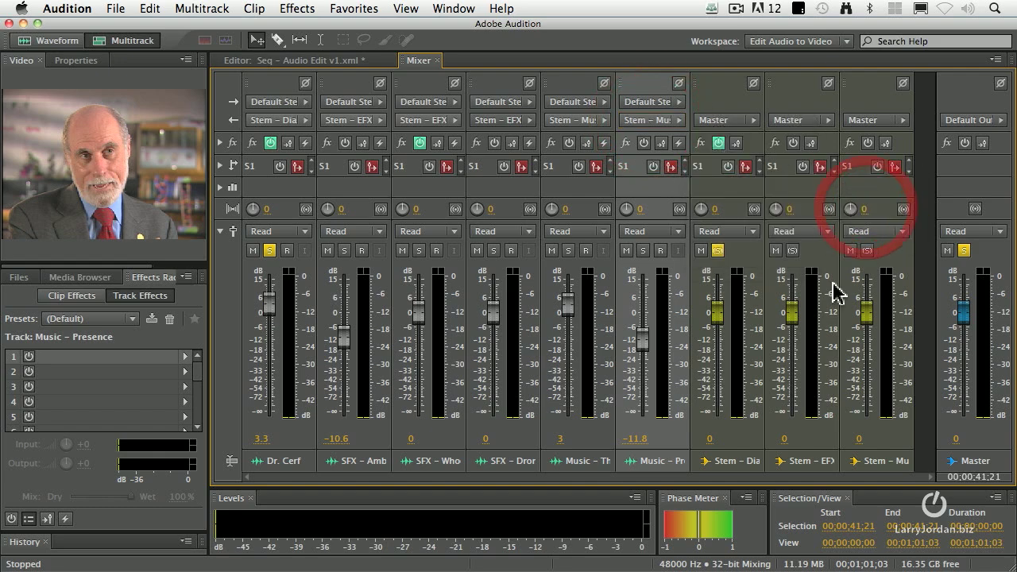